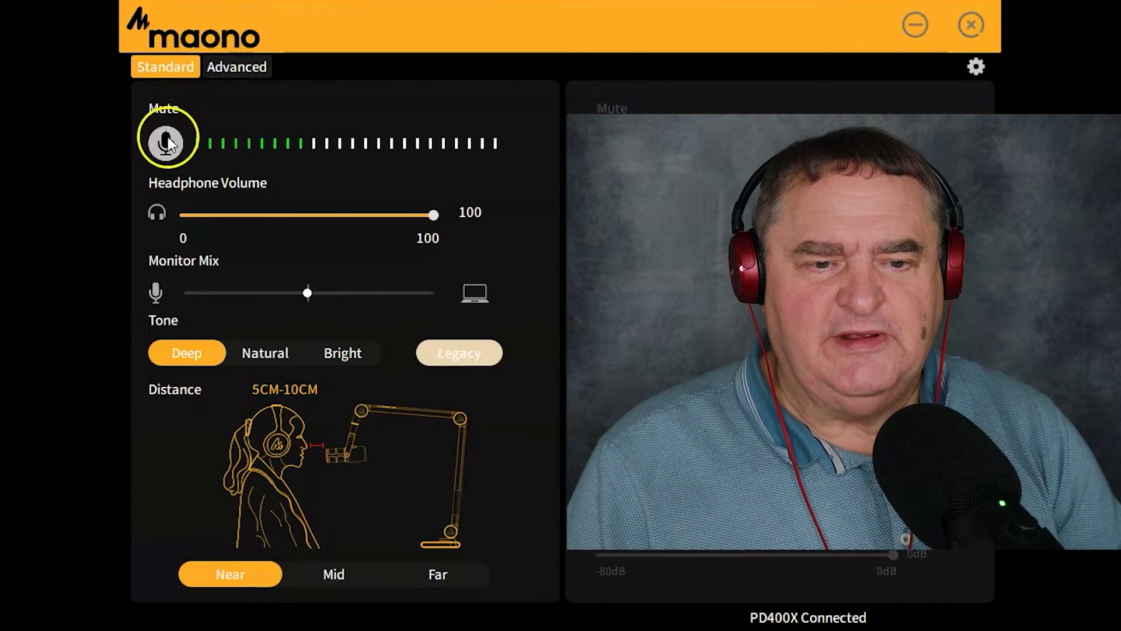
Step: Mute and unmute the microphone, and leave the headphone volume at 100
{"action": "left_click", "coordinate": [166, 143]}
{"action": "left_click", "coordinate": [167, 145]}
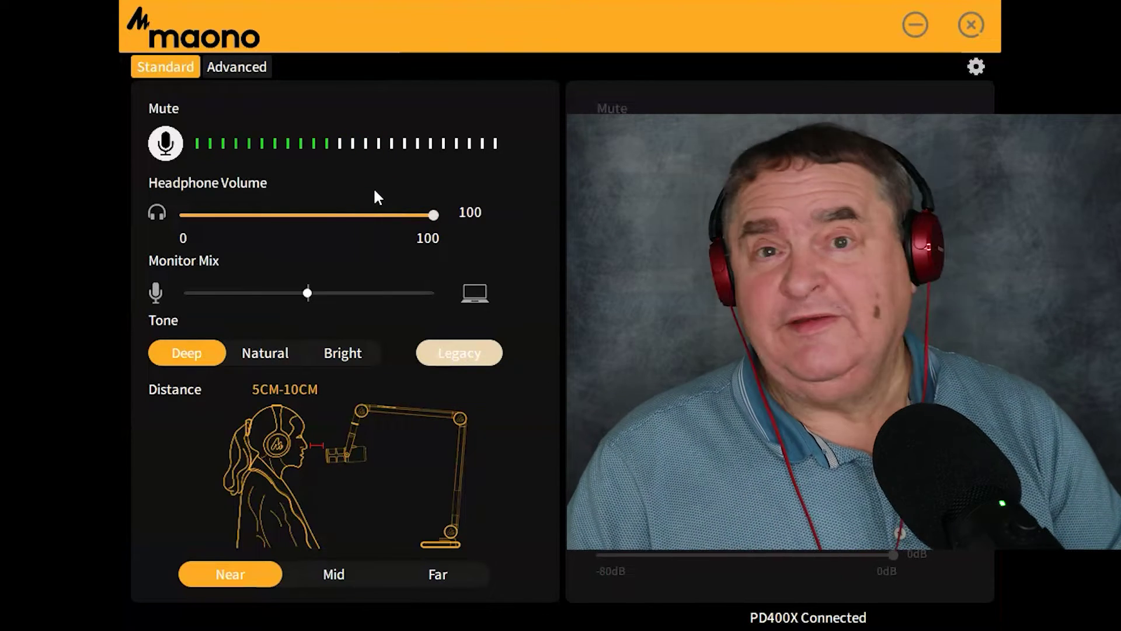
{"action": "left_click_drag", "start_coordinate": [435, 216], "coordinate": [453, 245]}
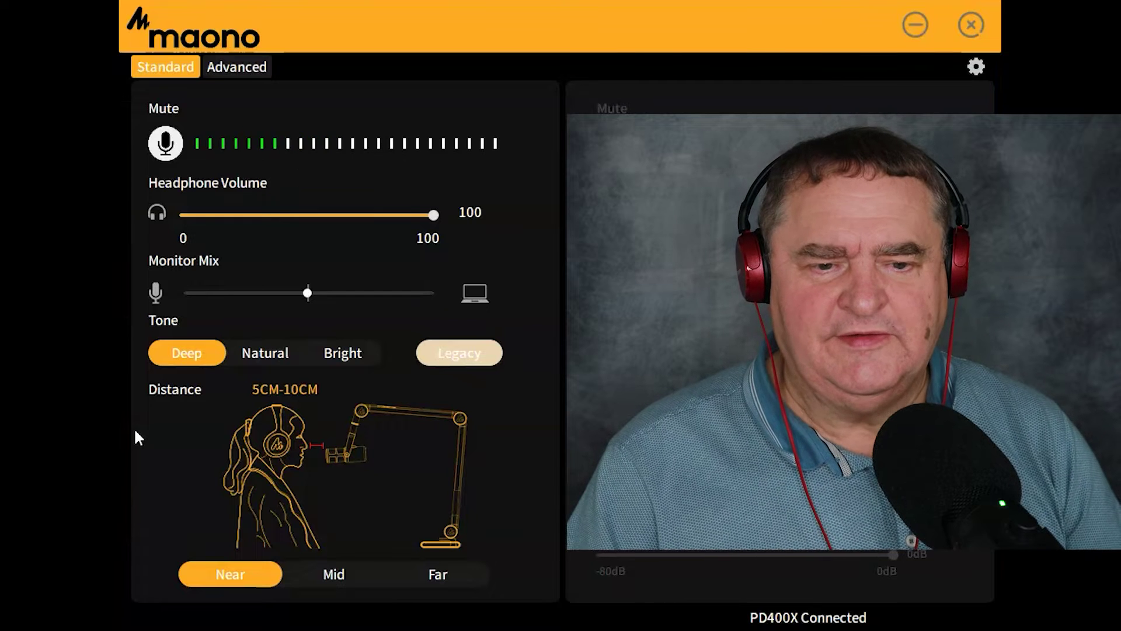
Step: Try the Natural, Bright and Legacy microphone tones, and return the tone to Deep
{"action": "left_click", "coordinate": [274, 354]}
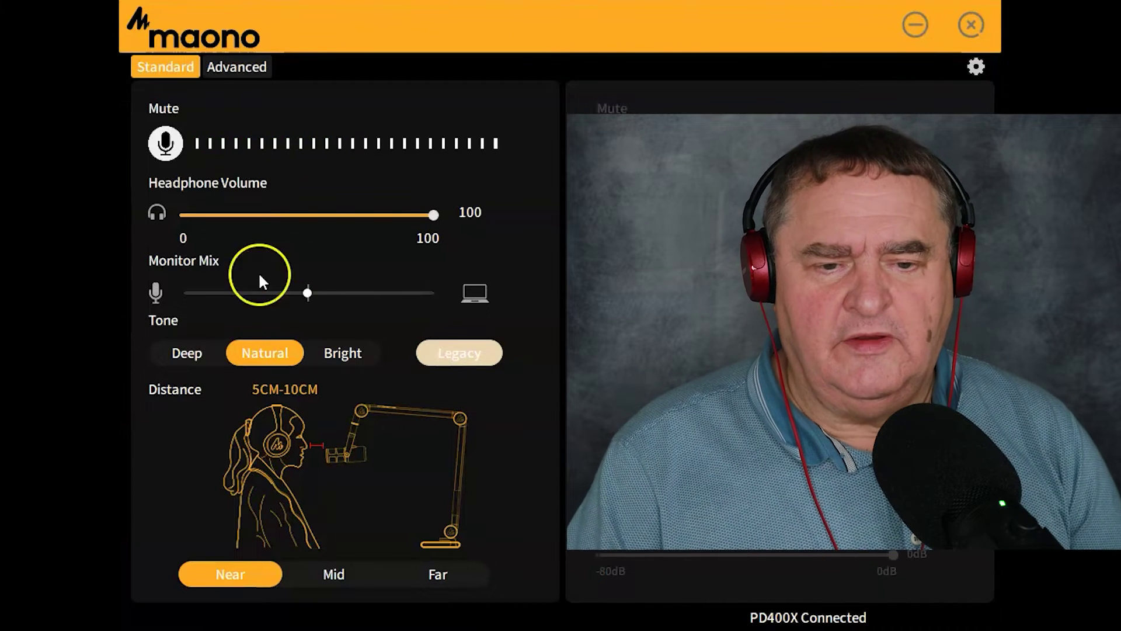
{"action": "left_click", "coordinate": [350, 349]}
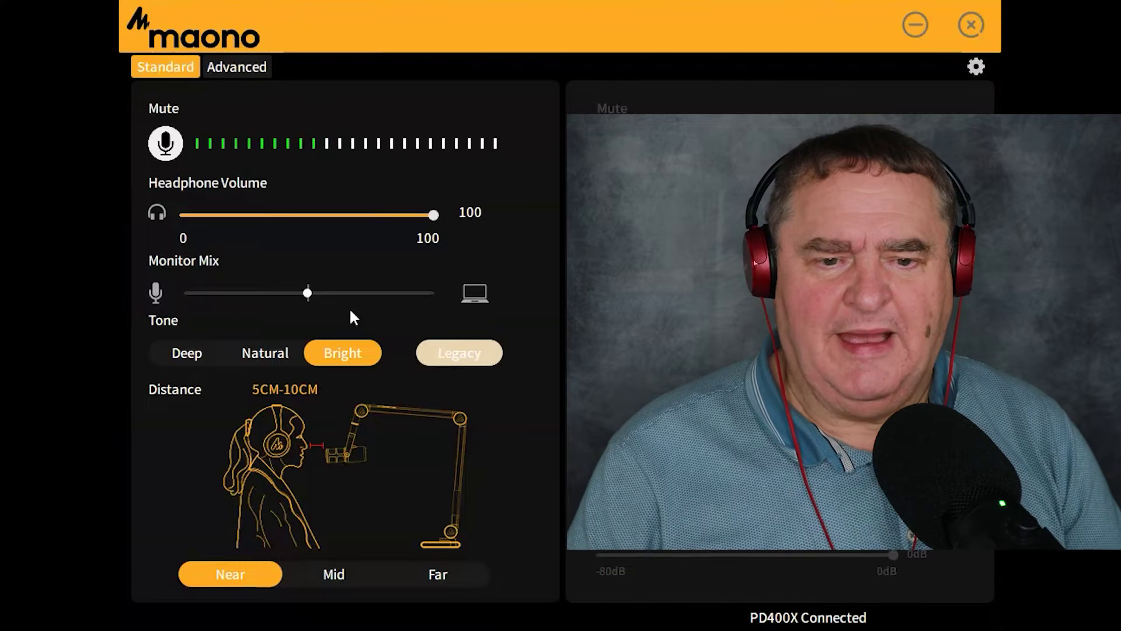
{"action": "left_click", "coordinate": [466, 355]}
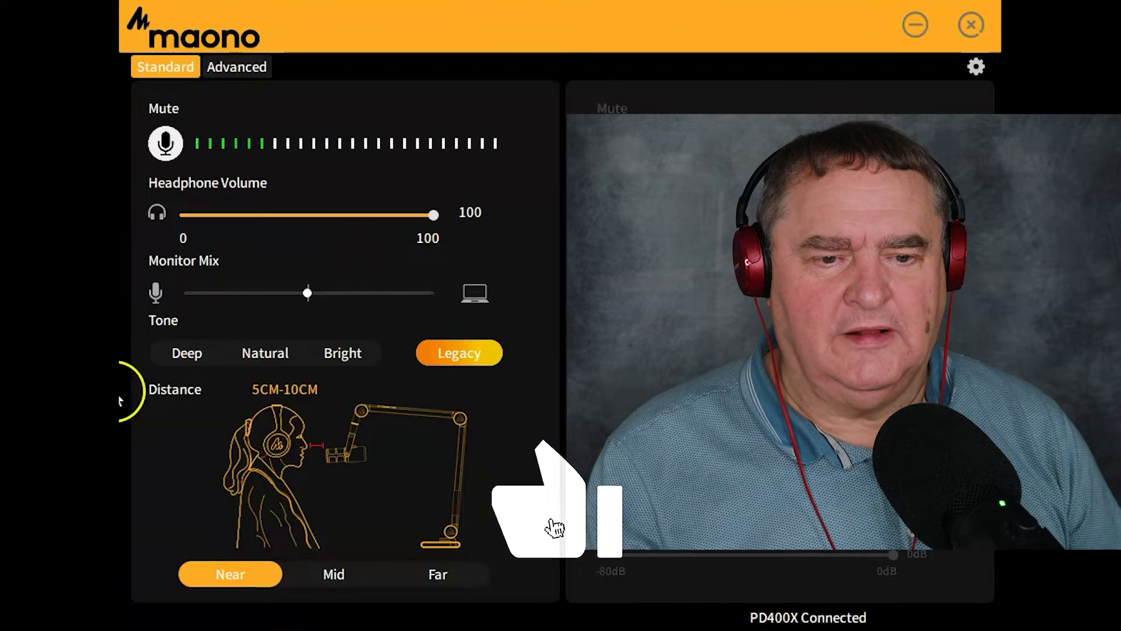
{"action": "left_click", "coordinate": [183, 353]}
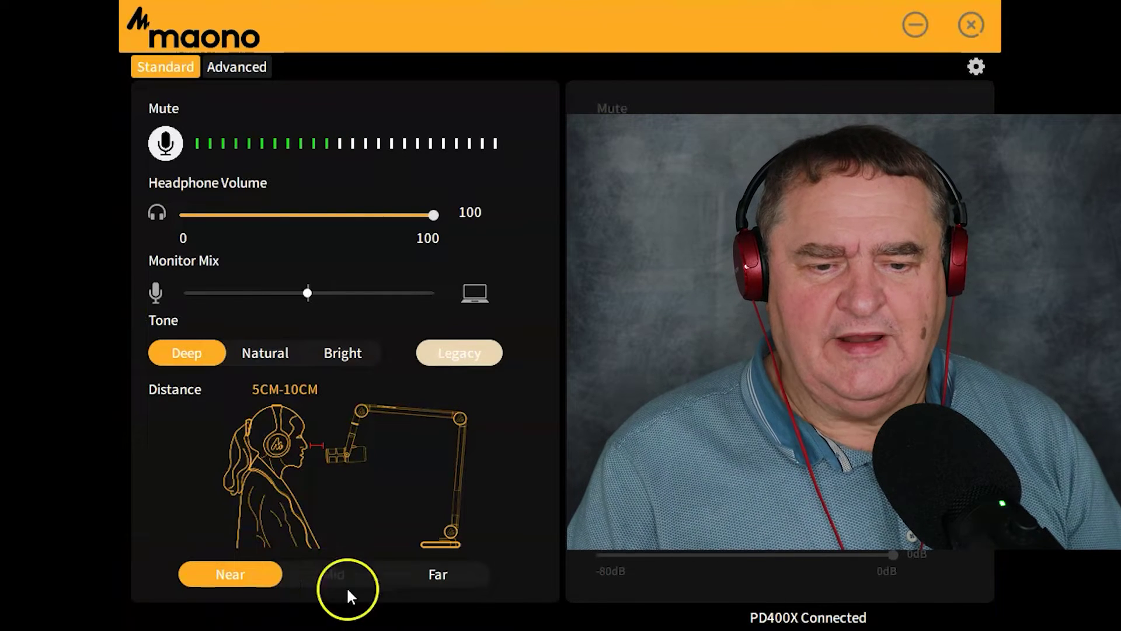
Step: Try the Mid and Far microphone distances, and return to Near with the Deep tone
{"action": "left_click", "coordinate": [331, 575]}
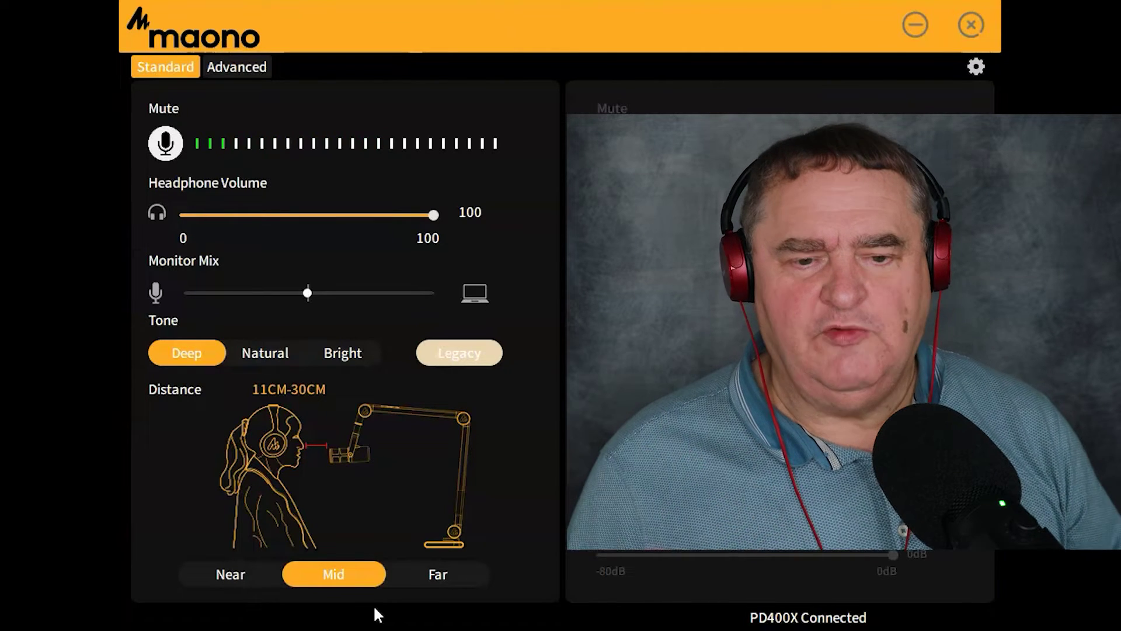
{"action": "left_click", "coordinate": [503, 519]}
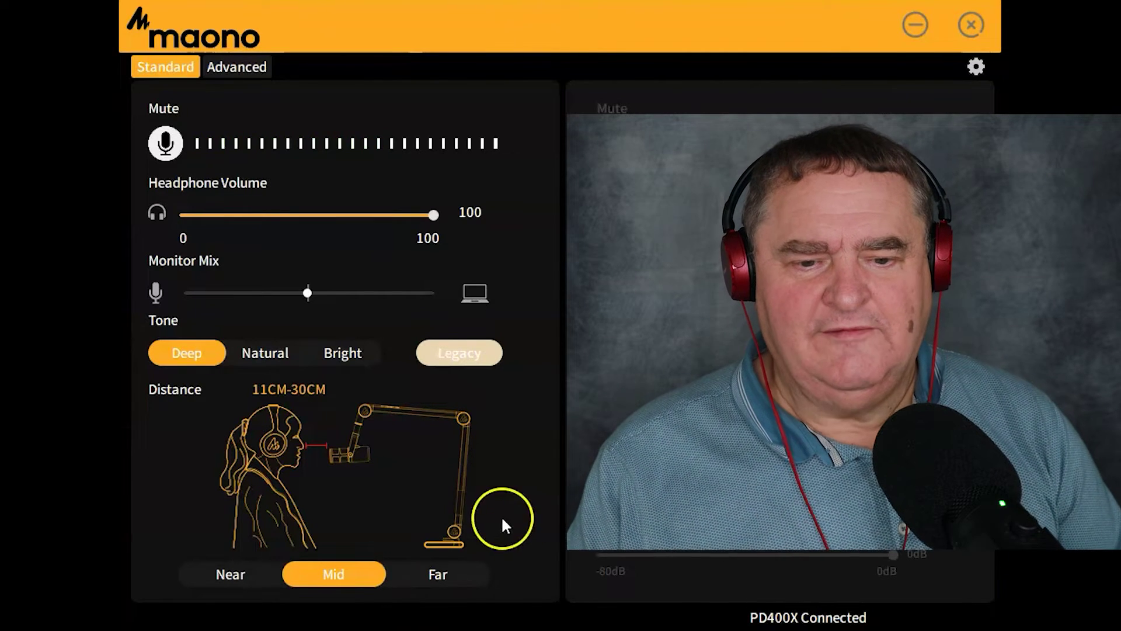
{"action": "left_click", "coordinate": [445, 578]}
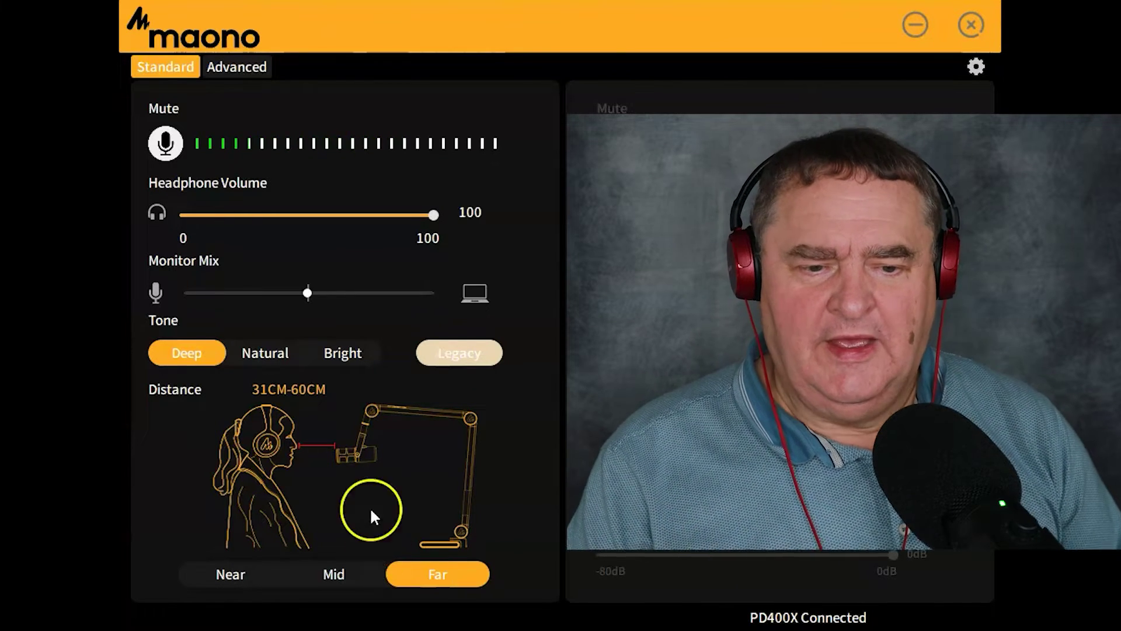
{"action": "left_click", "coordinate": [227, 573]}
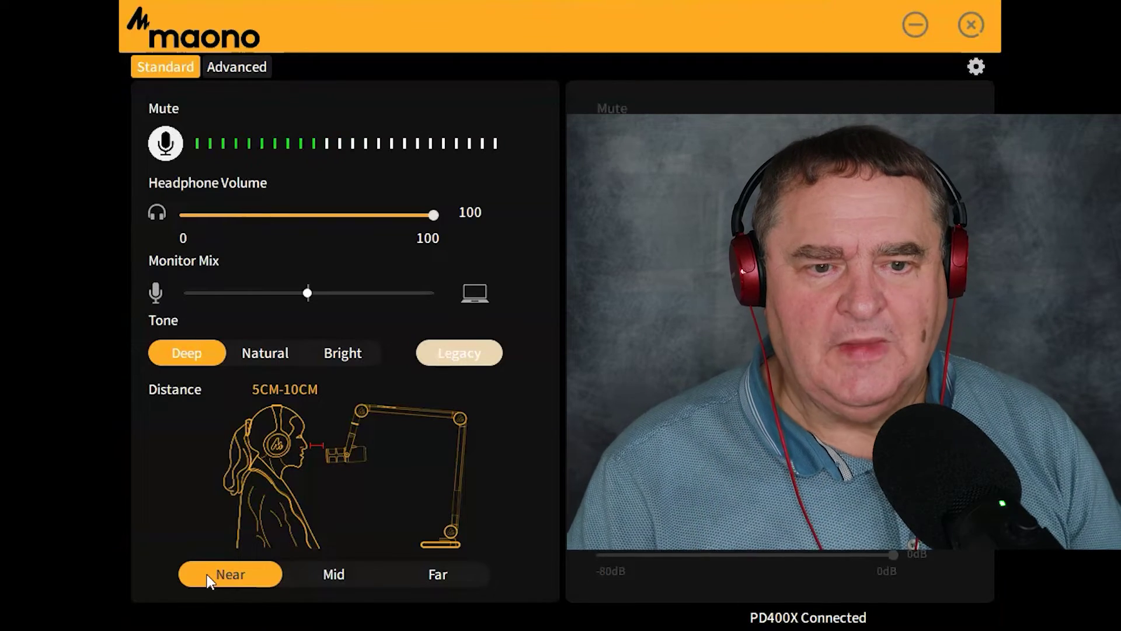
{"action": "left_click", "coordinate": [169, 355]}
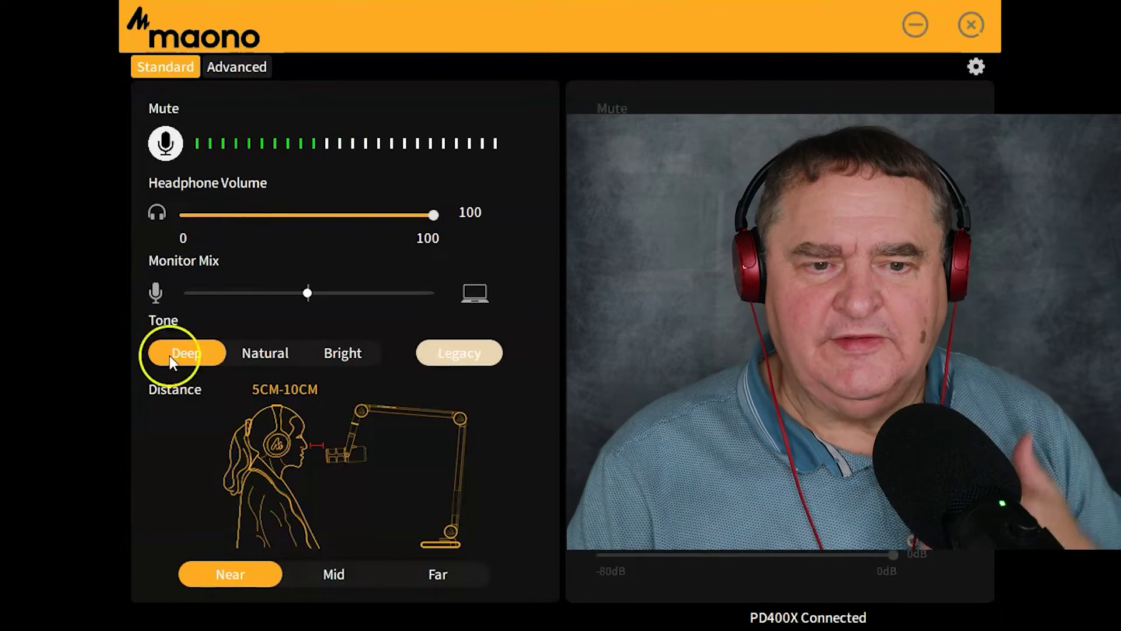
Step: Switch the microphone to Advanced mode and set the gain to 77
{"action": "left_click", "coordinate": [233, 66]}
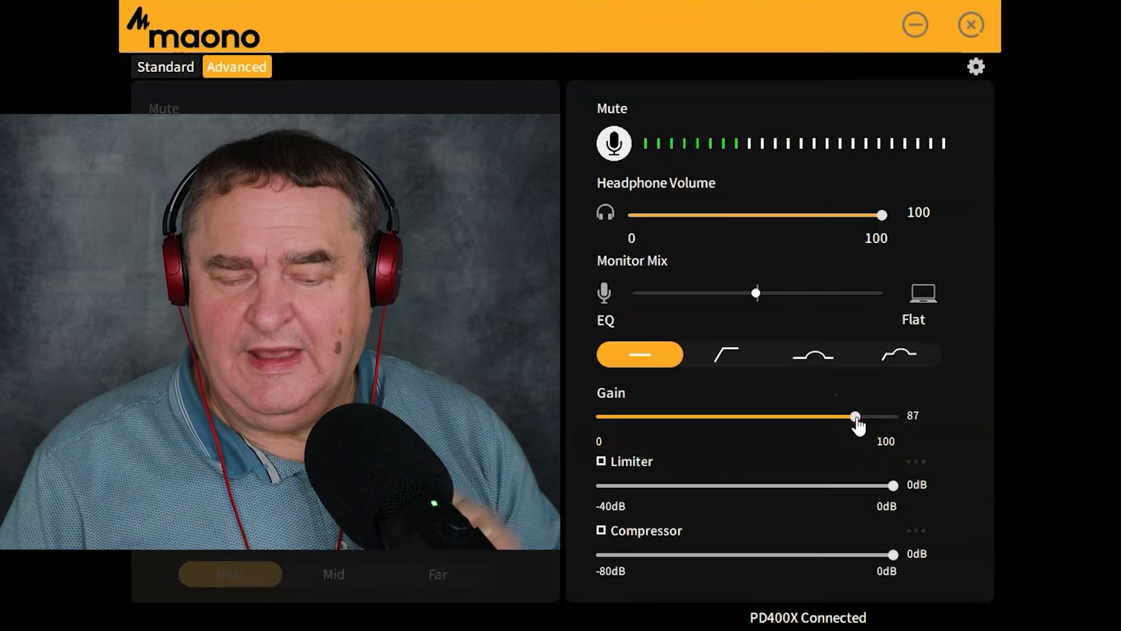
{"action": "left_click_drag", "start_coordinate": [856, 416], "coordinate": [828, 420]}
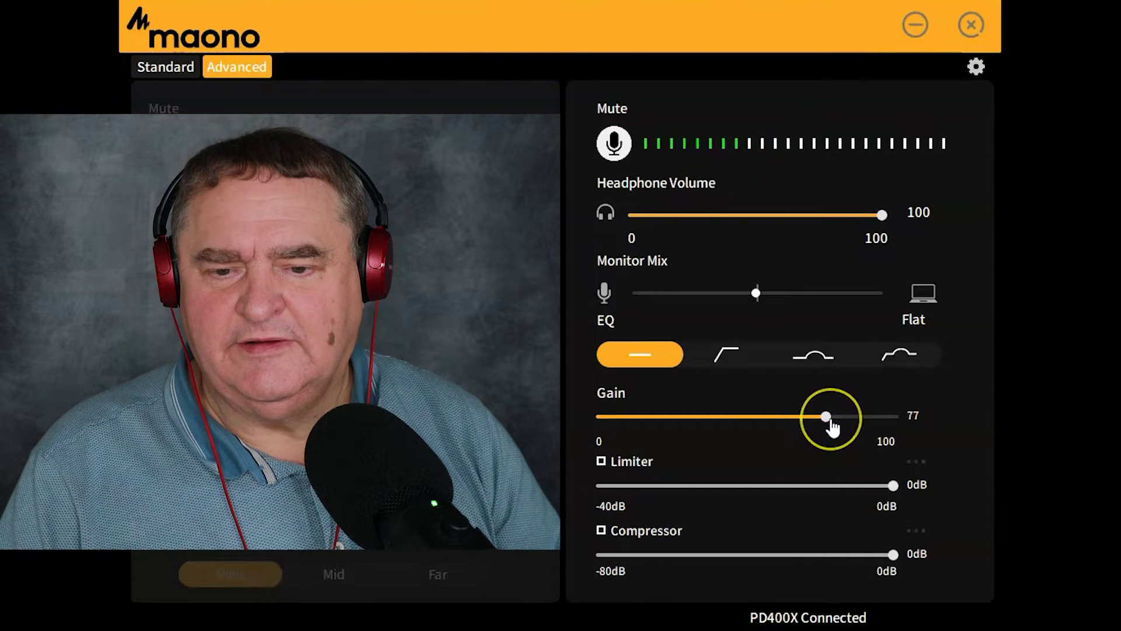
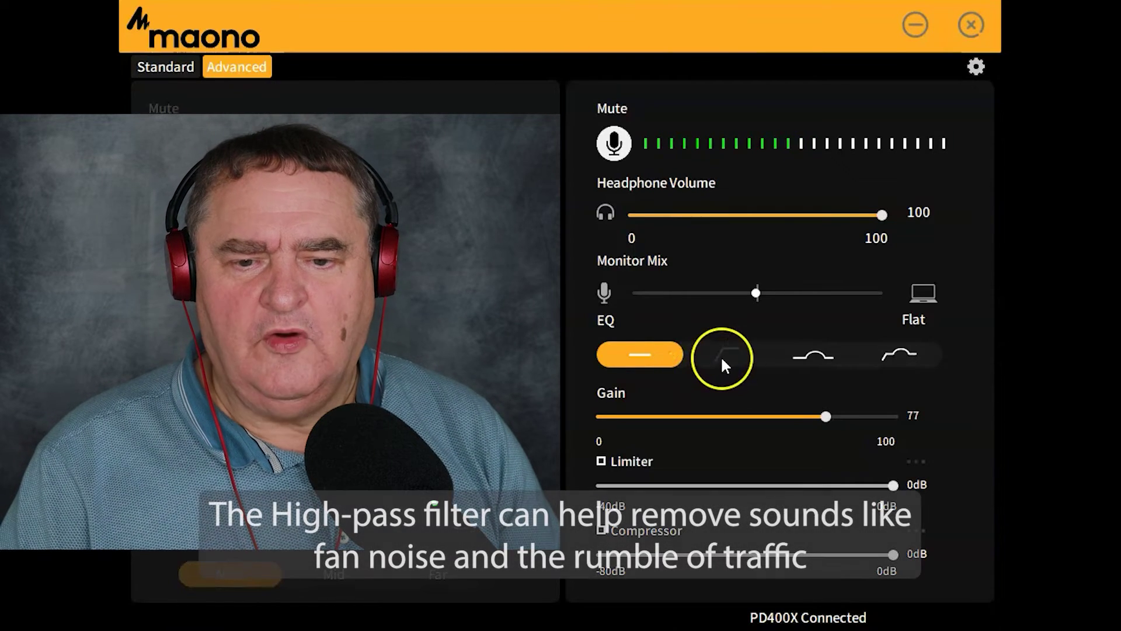
Step: Try the High-pass Filter, Presence Boost and HPF & Presence Boost EQ presets, and return to Flat with the gain at 77
{"action": "left_click", "coordinate": [724, 363]}
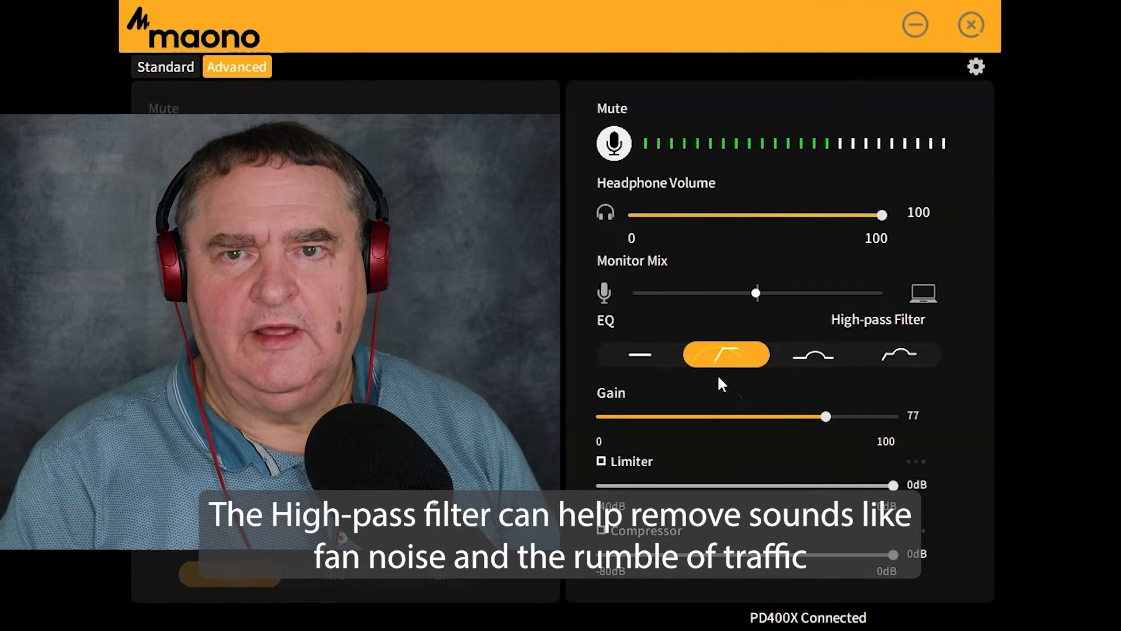
{"action": "left_click", "coordinate": [764, 378]}
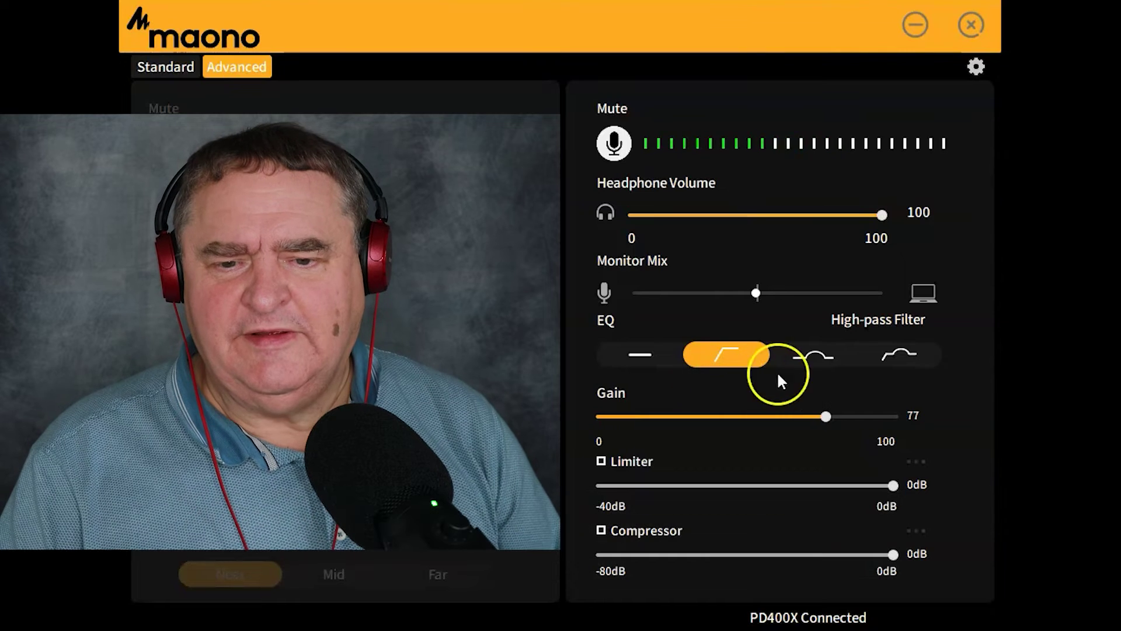
{"action": "left_click", "coordinate": [818, 358]}
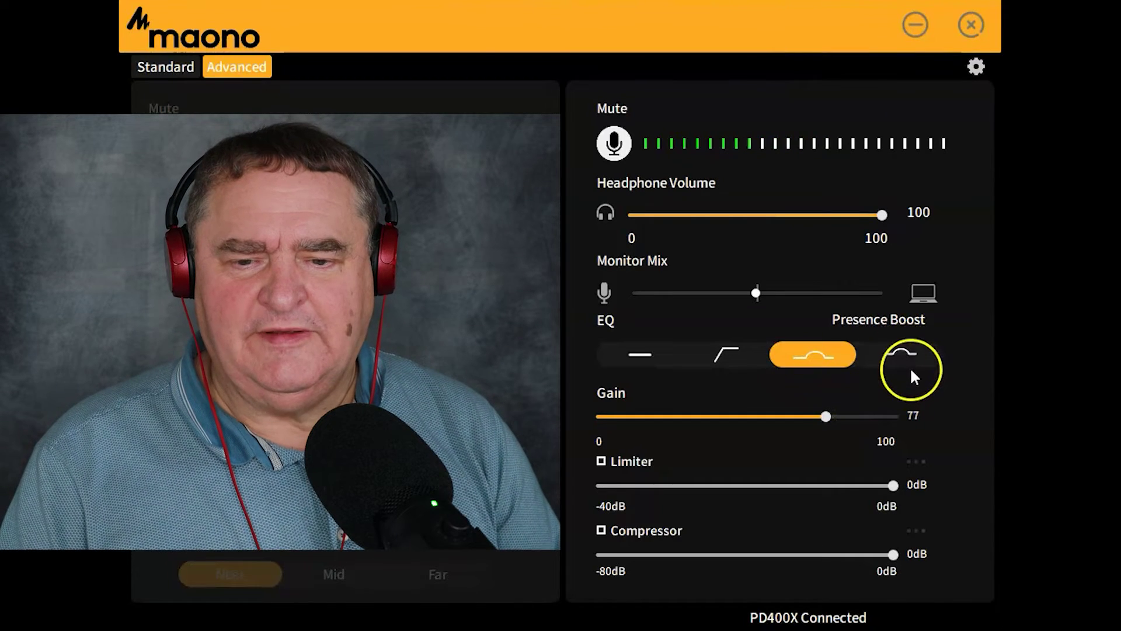
{"action": "left_click", "coordinate": [902, 353]}
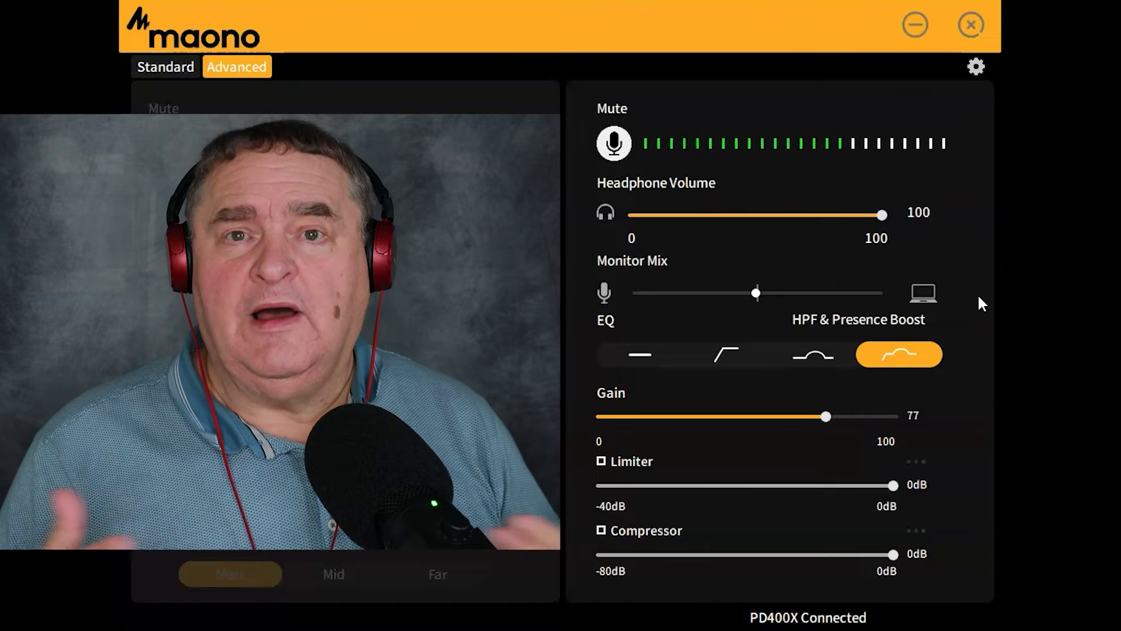
{"action": "left_click", "coordinate": [641, 353]}
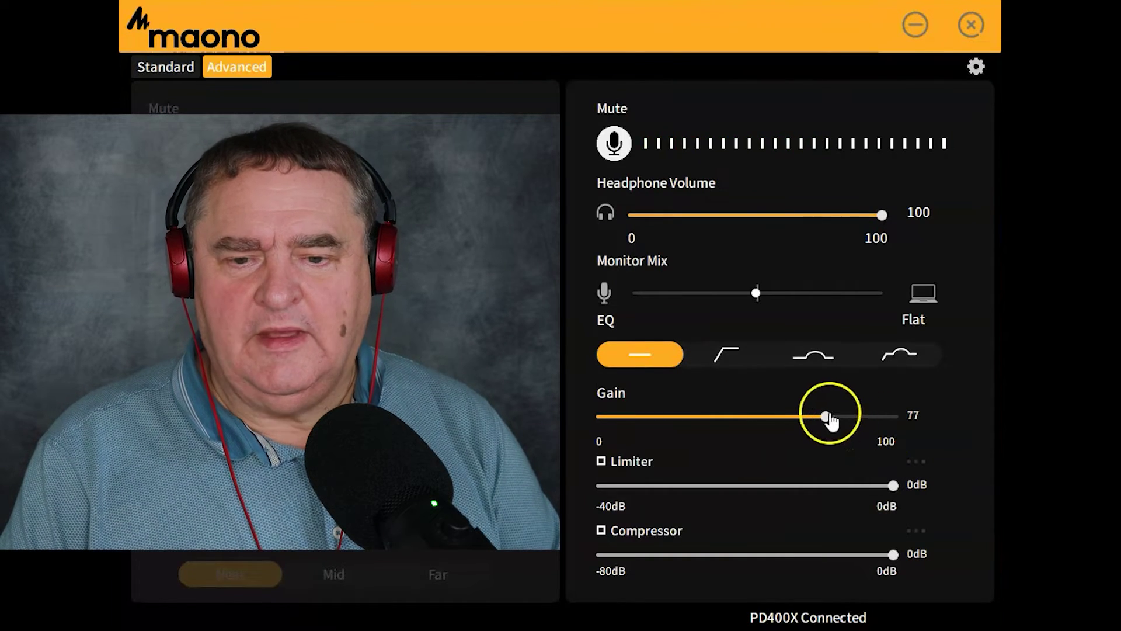
{"action": "mouse_move", "coordinate": [828, 420]}
{"action": "left_mouse_down"}
{"action": "mouse_move", "coordinate": [607, 421]}
{"action": "mouse_move", "coordinate": [903, 425]}
{"action": "mouse_move", "coordinate": [831, 425]}
{"action": "left_mouse_up"}
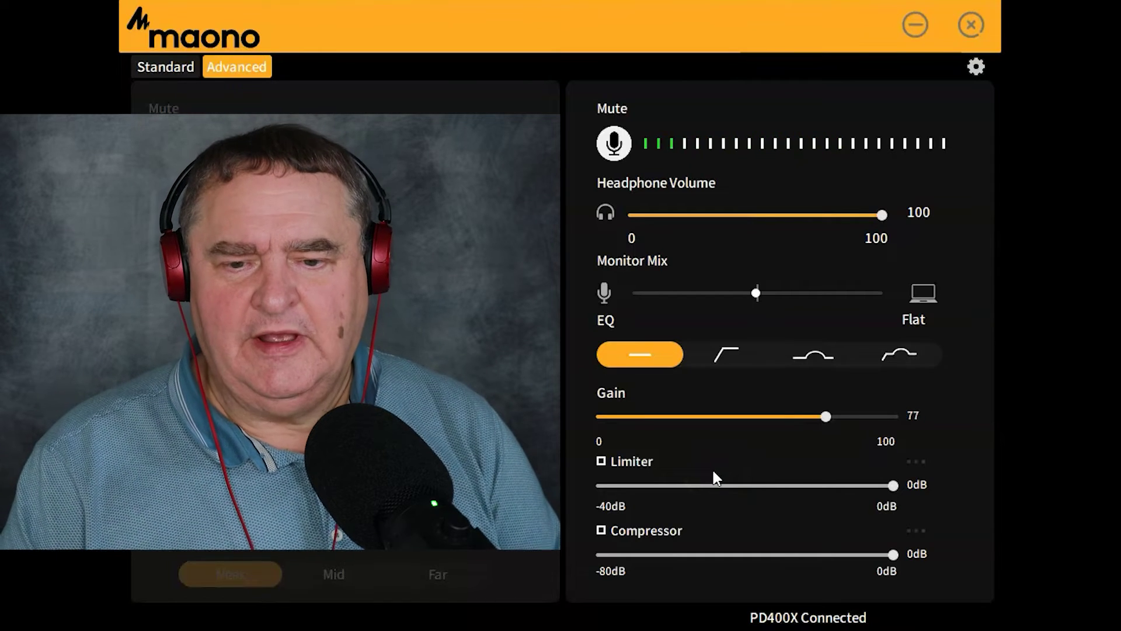
Step: Enable the limiter, set its threshold to -13 dB and confirm, leaving the compressor off
{"action": "left_click", "coordinate": [601, 461]}
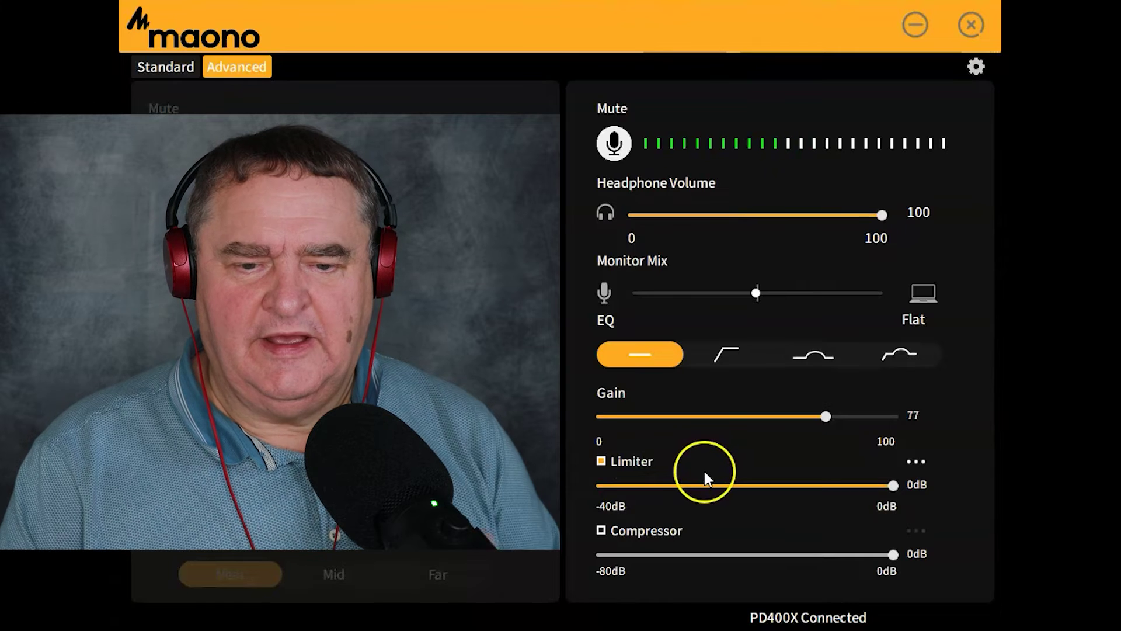
{"action": "left_click", "coordinate": [601, 530]}
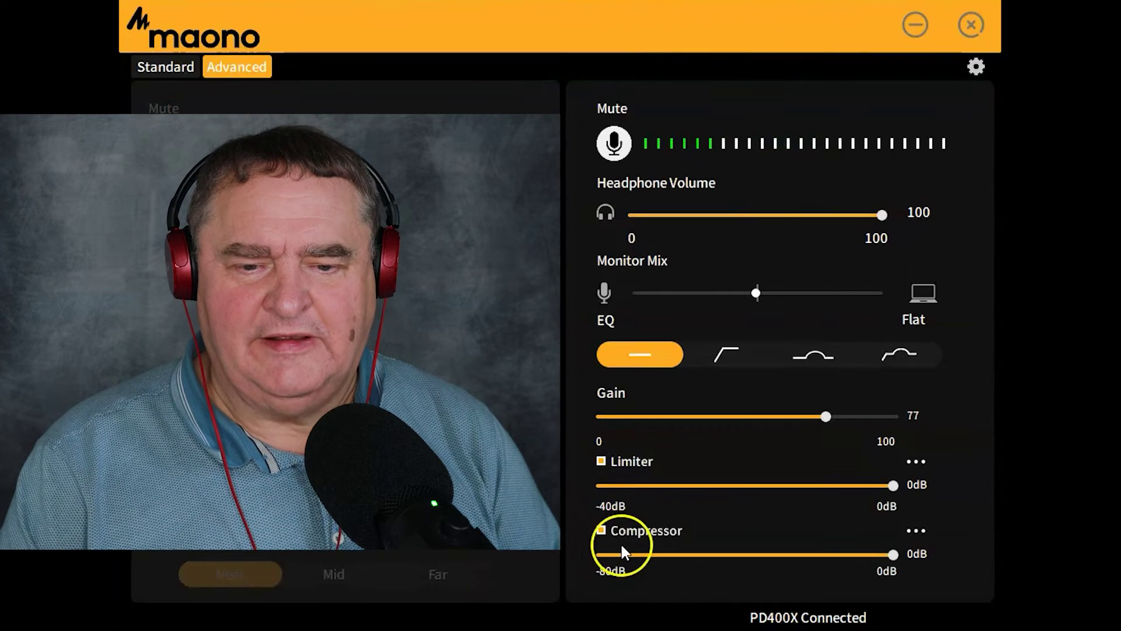
{"action": "left_click", "coordinate": [601, 533]}
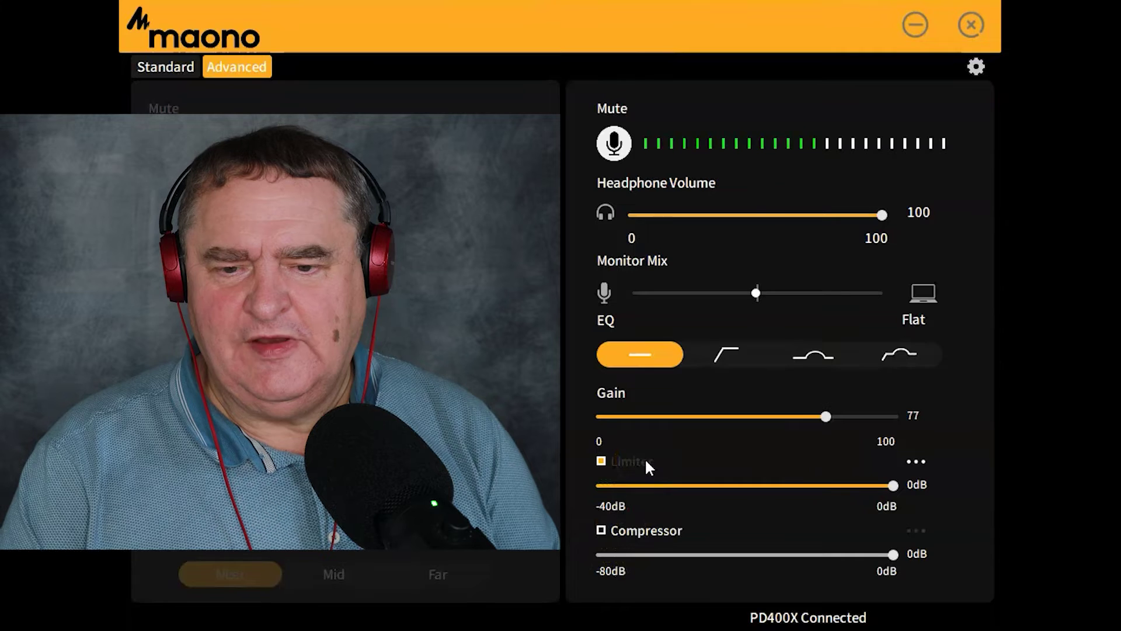
{"action": "left_click", "coordinate": [967, 500]}
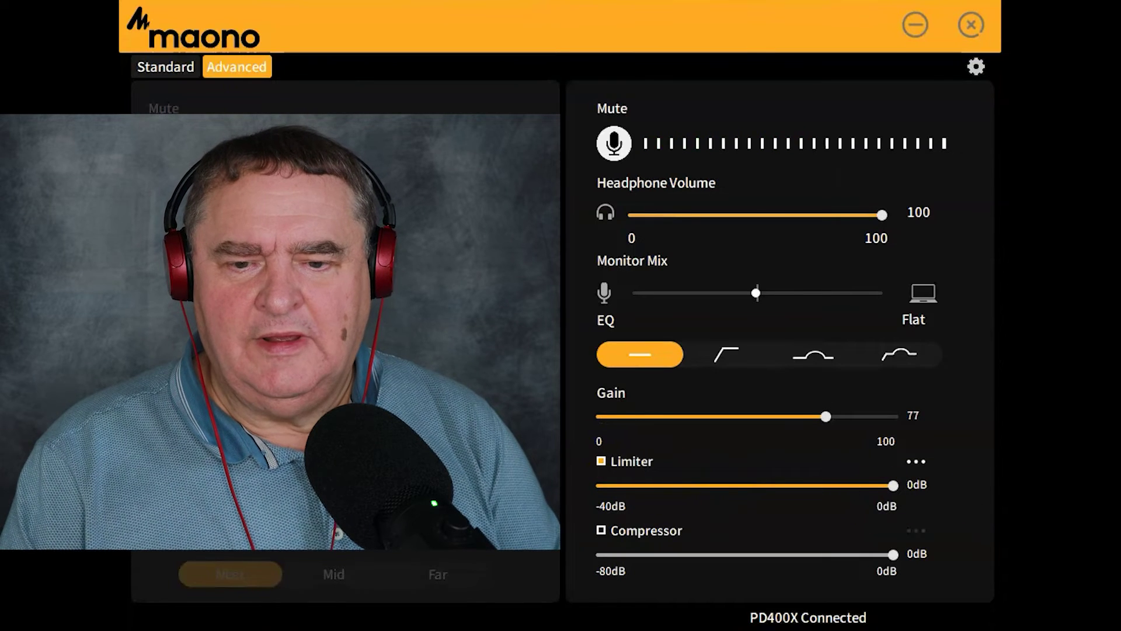
{"action": "left_click", "coordinate": [931, 464]}
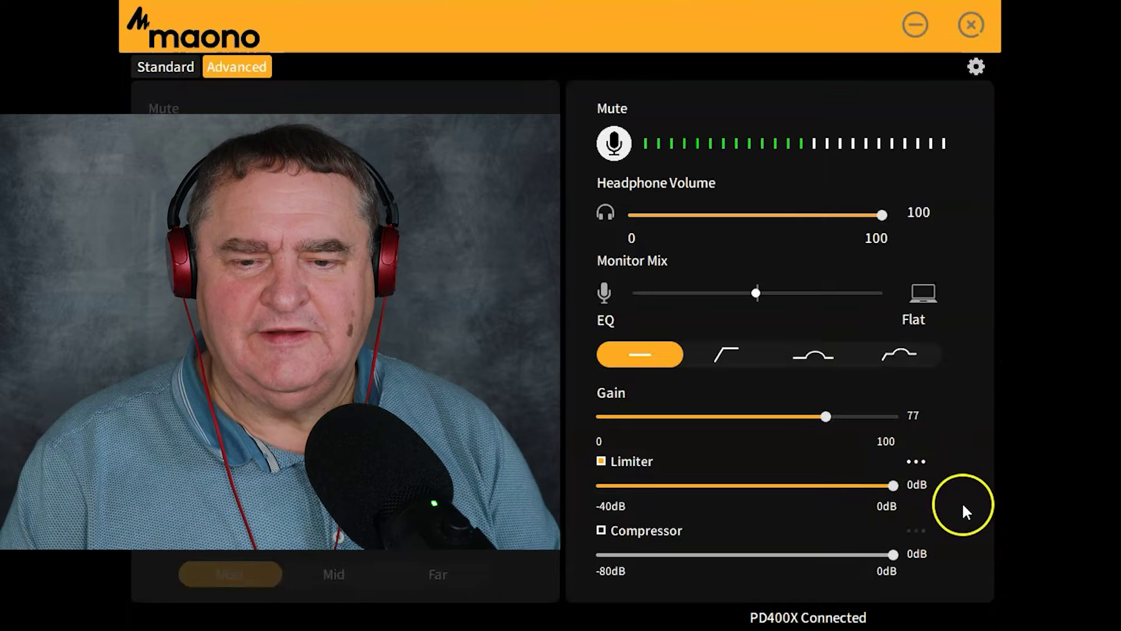
{"action": "left_click", "coordinate": [916, 461]}
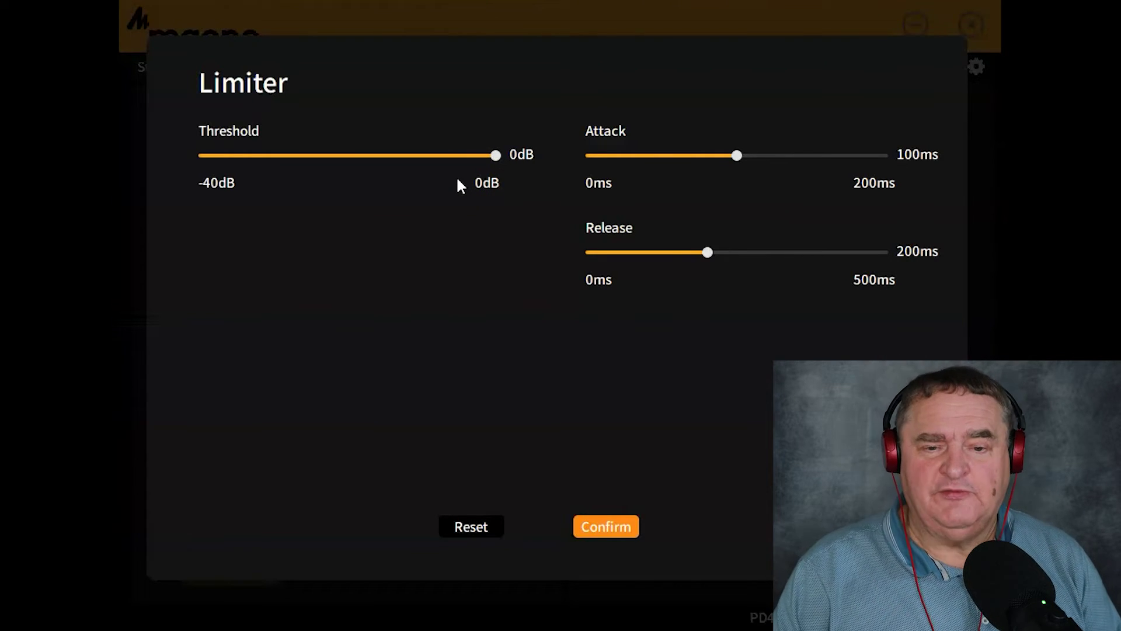
{"action": "left_click_drag", "start_coordinate": [496, 163], "coordinate": [401, 170]}
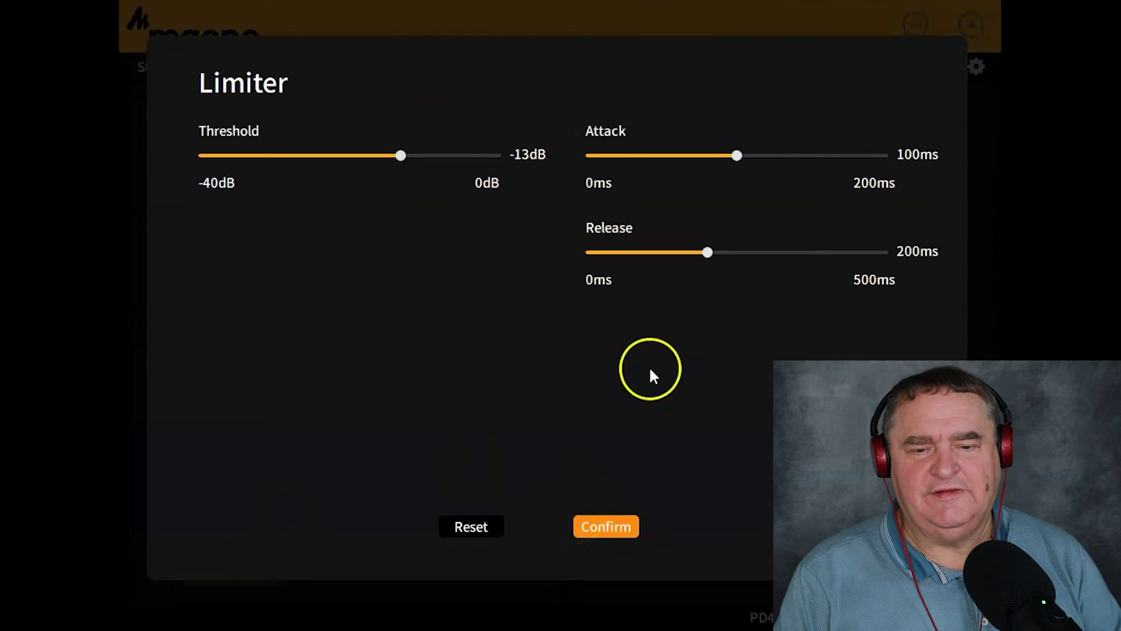
{"action": "left_click", "coordinate": [612, 526]}
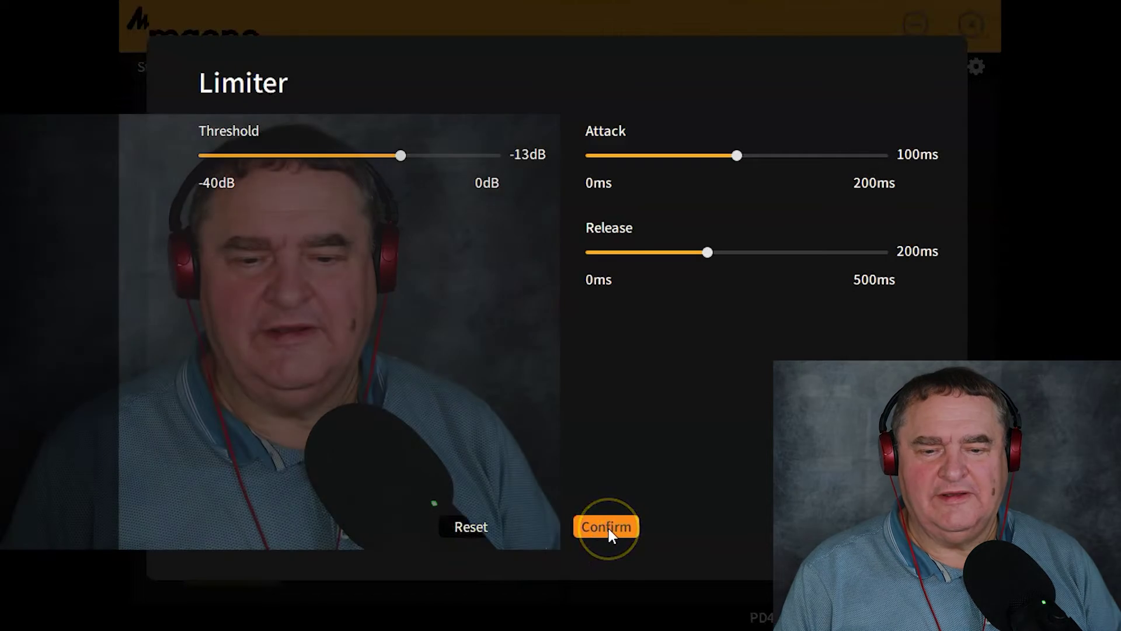
{"action": "left_click", "coordinate": [607, 526]}
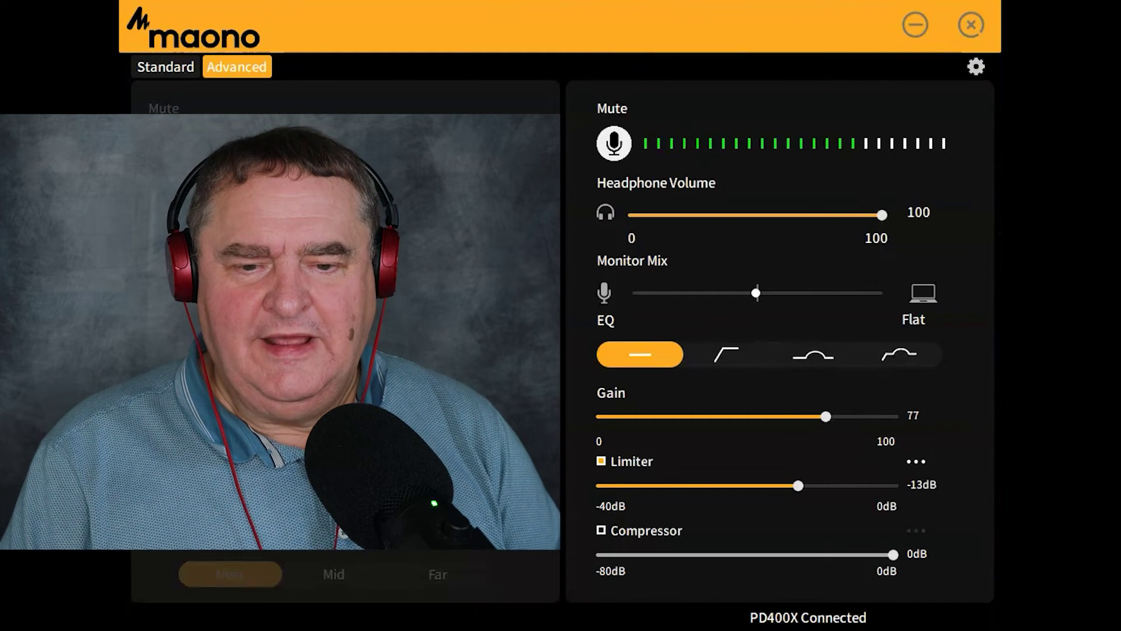
Step: Enable the compressor and set its threshold to -22 dB in its detailed settings
{"action": "left_click", "coordinate": [601, 530]}
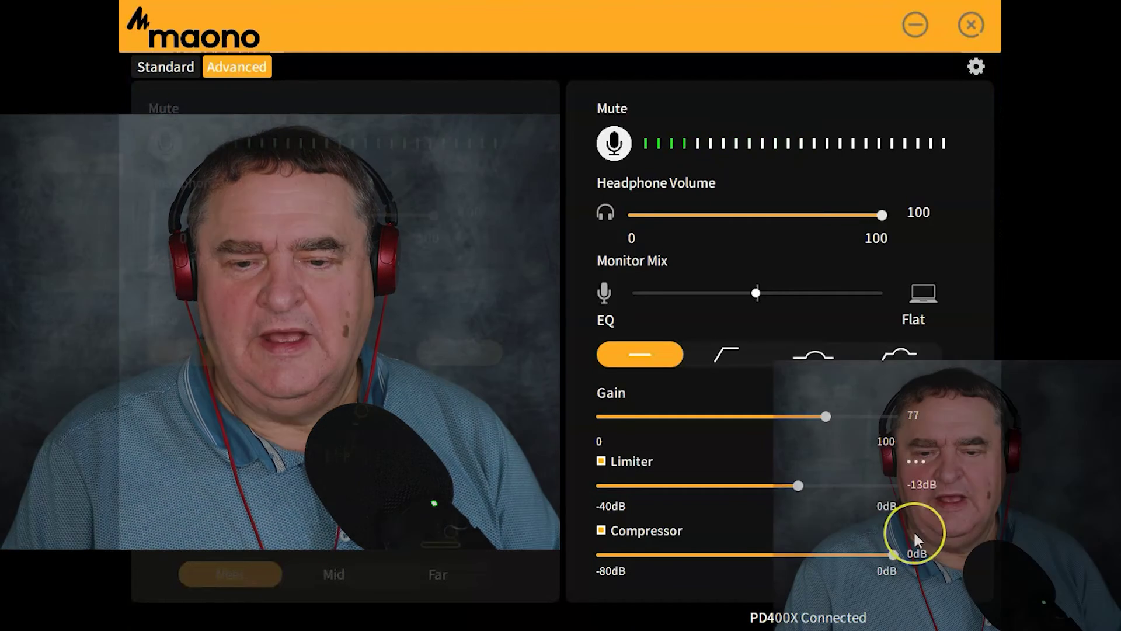
{"action": "left_click", "coordinate": [912, 531]}
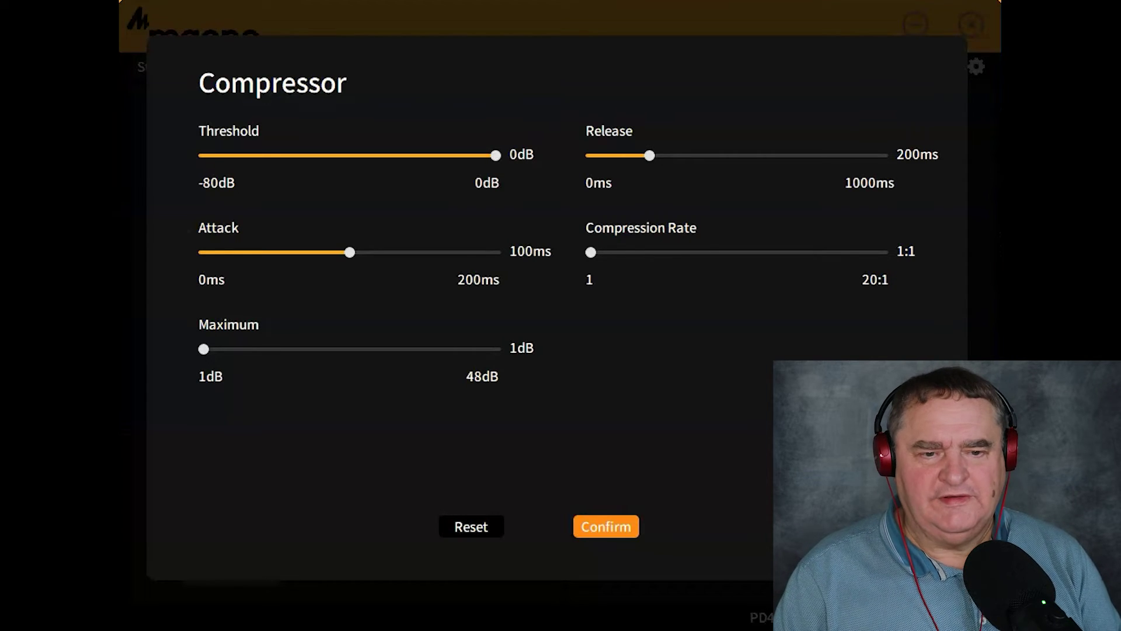
{"action": "left_click_drag", "start_coordinate": [500, 167], "coordinate": [420, 167]}
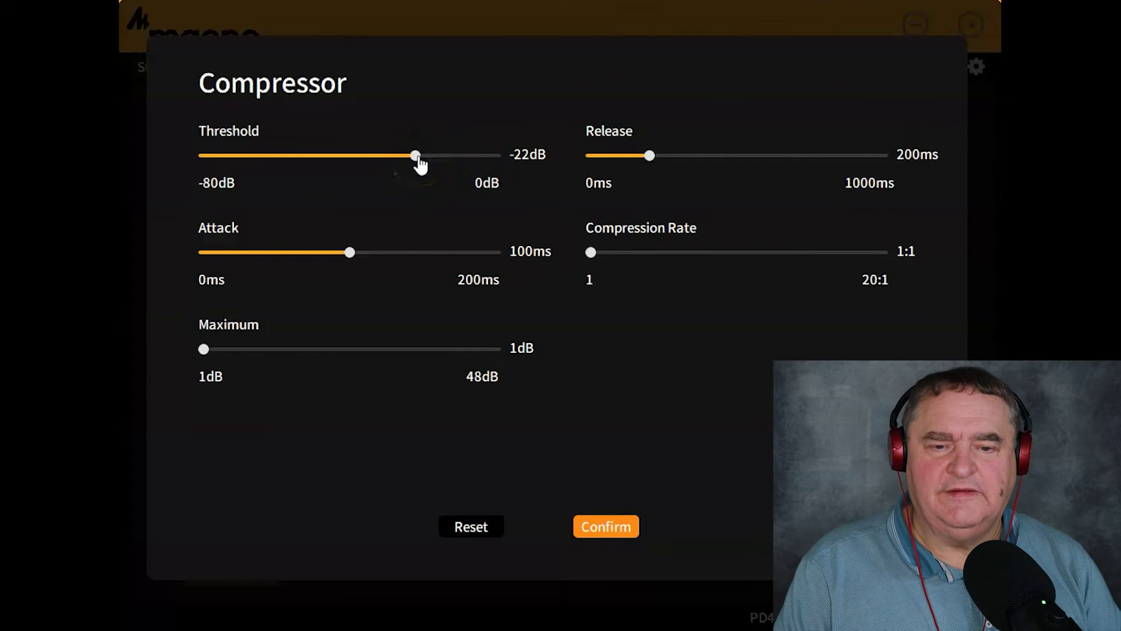
{"action": "left_click_drag", "start_coordinate": [488, 476], "coordinate": [299, 476]}
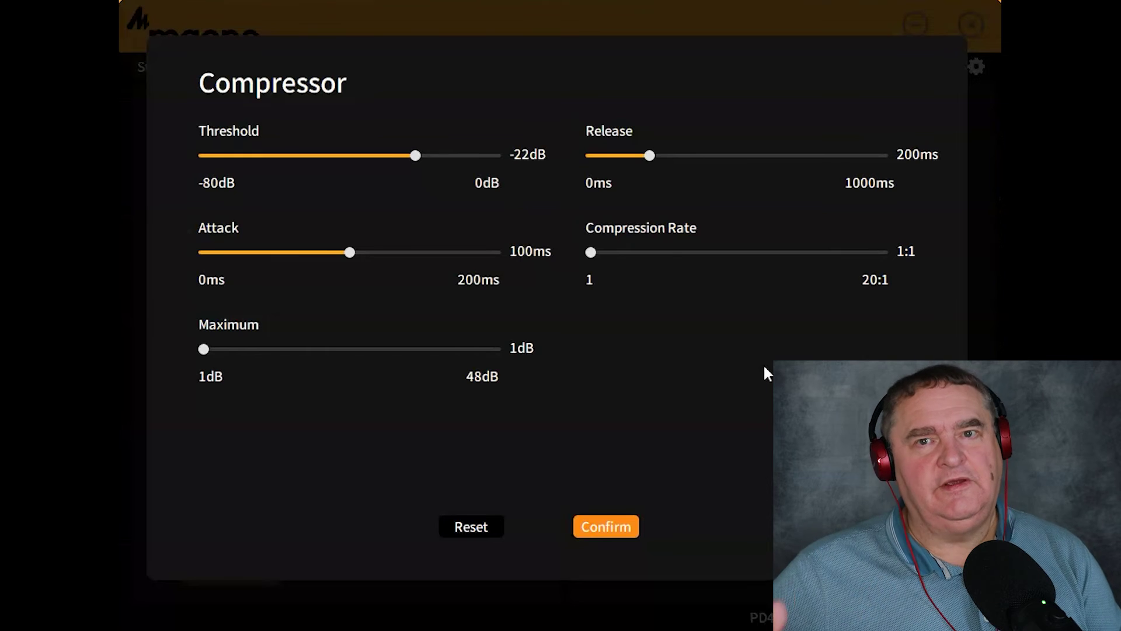
Step: Try compression rates of 20:1 and 10:1, set the rate to 4:1 and confirm the compressor settings
{"action": "left_click_drag", "start_coordinate": [591, 252], "coordinate": [880, 290]}
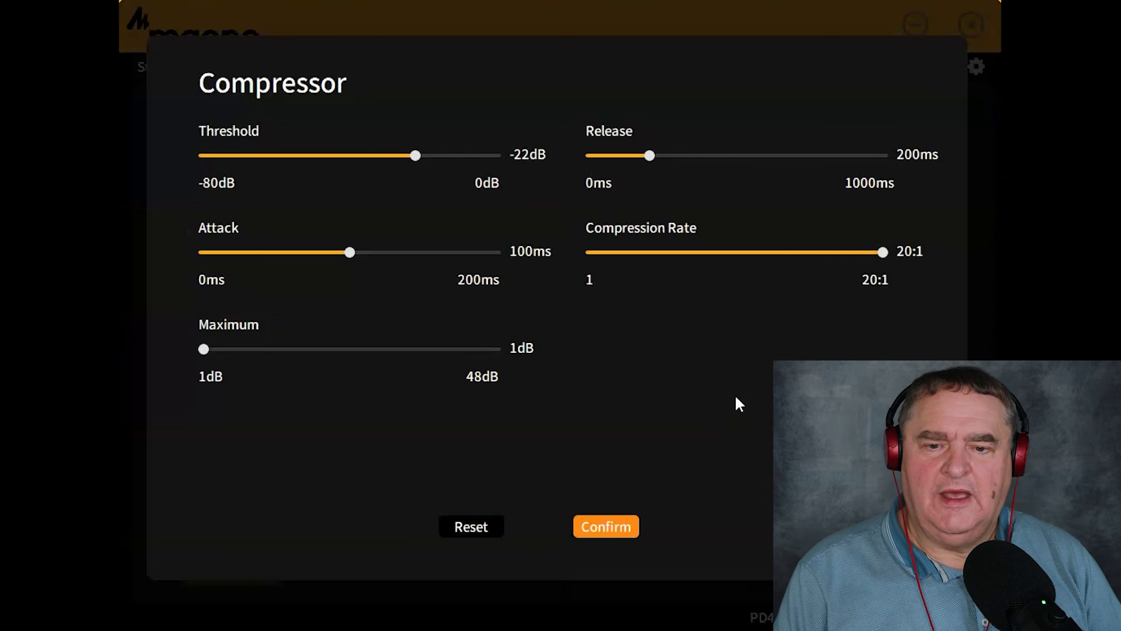
{"action": "left_click_drag", "start_coordinate": [884, 266], "coordinate": [729, 272]}
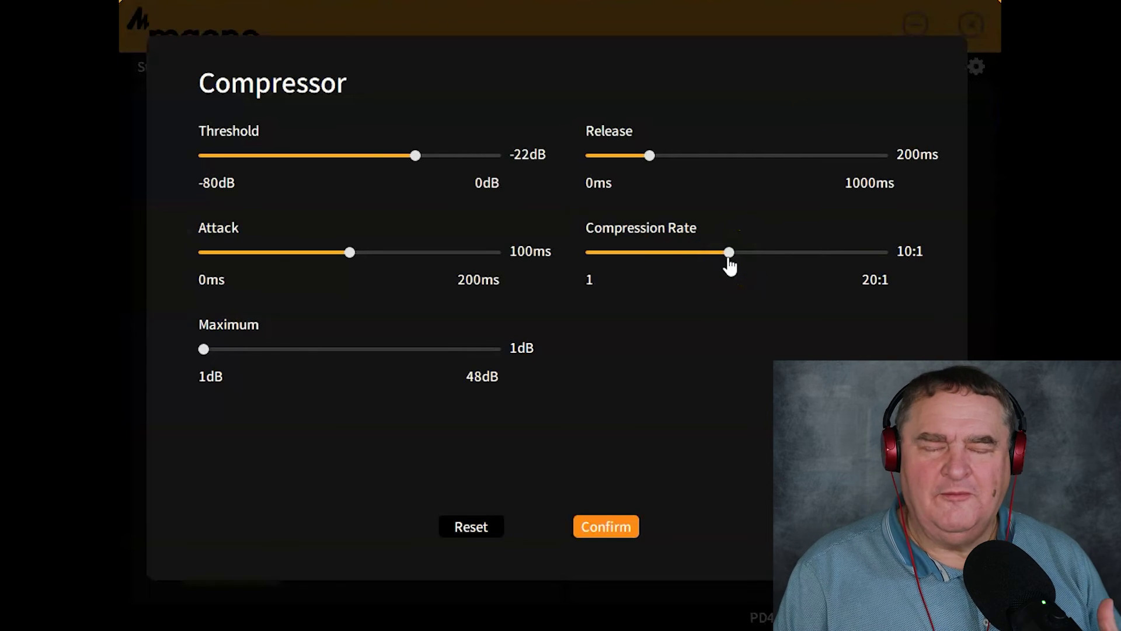
{"action": "left_click_drag", "start_coordinate": [730, 265], "coordinate": [640, 261]}
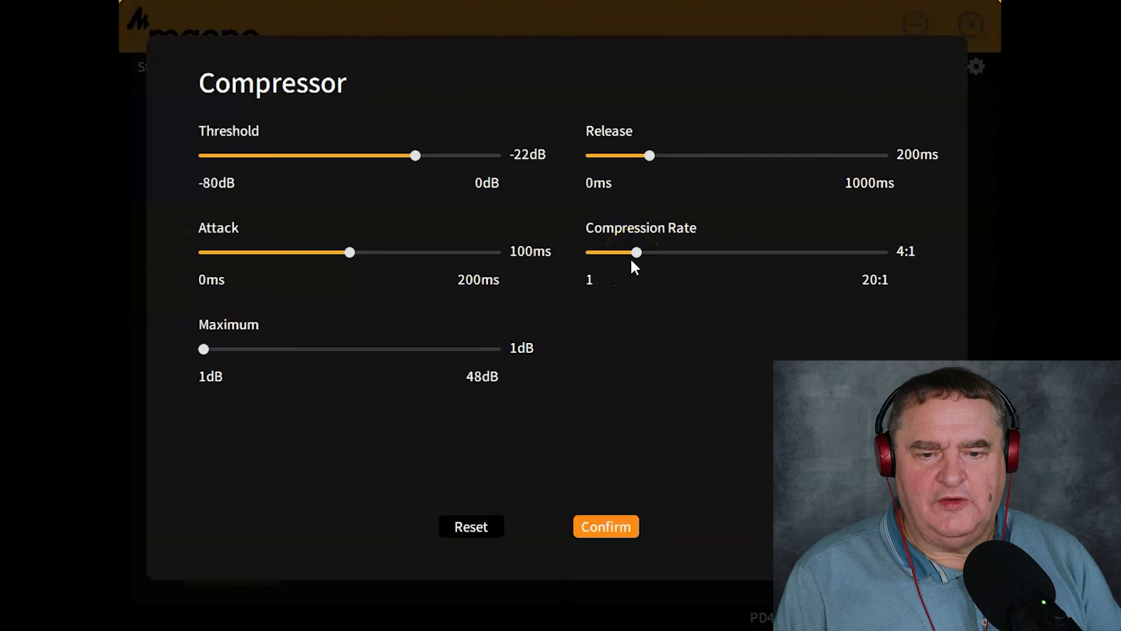
{"action": "left_click", "coordinate": [615, 528]}
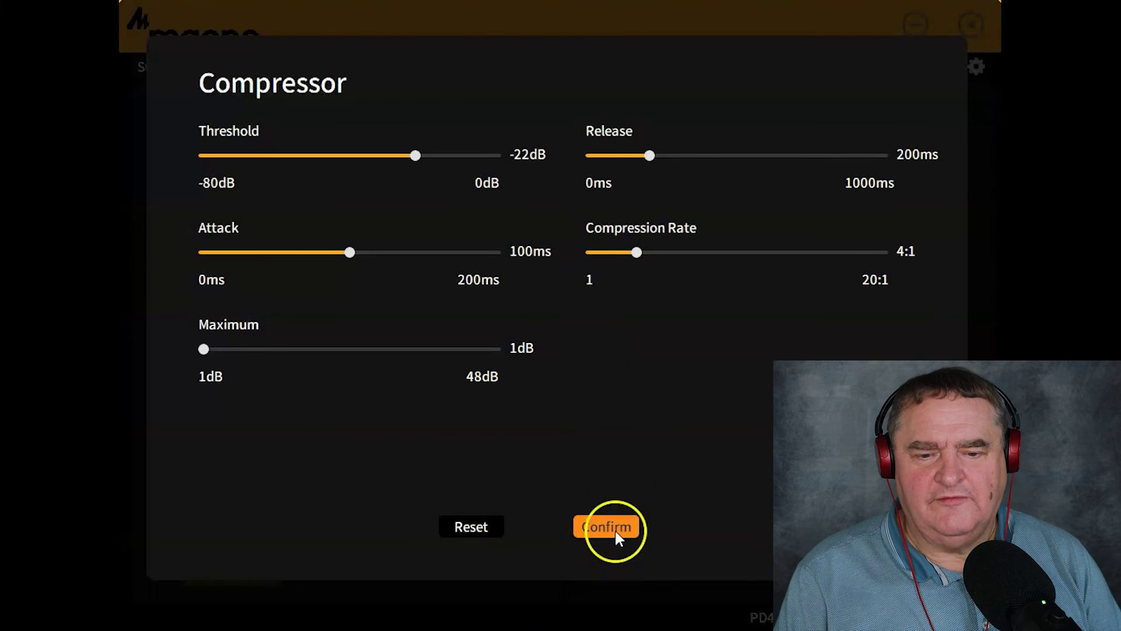